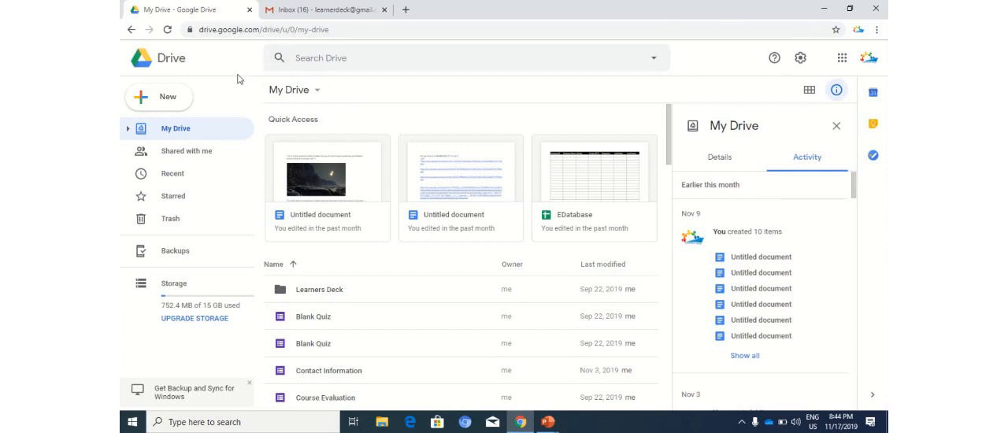
# Create a new blank Google Form from Drive.
pyautogui.click(169, 104)
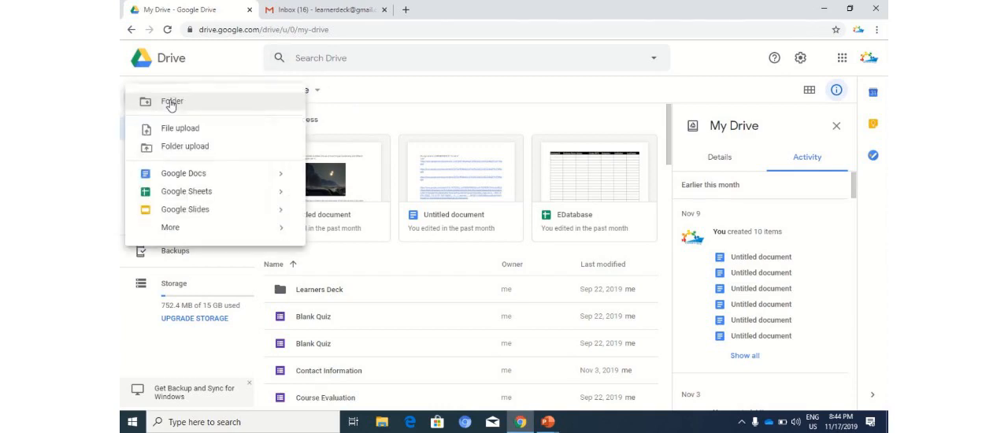
pyautogui.moveTo(239, 228)
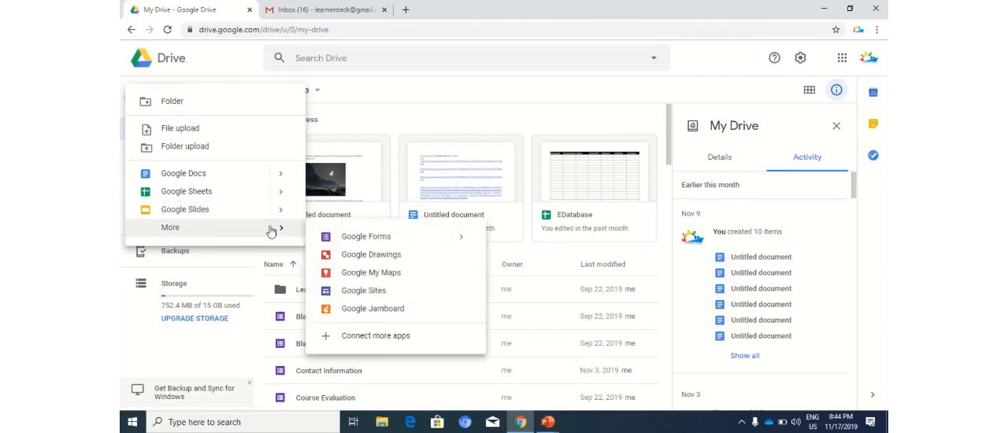
pyautogui.moveTo(464, 243)
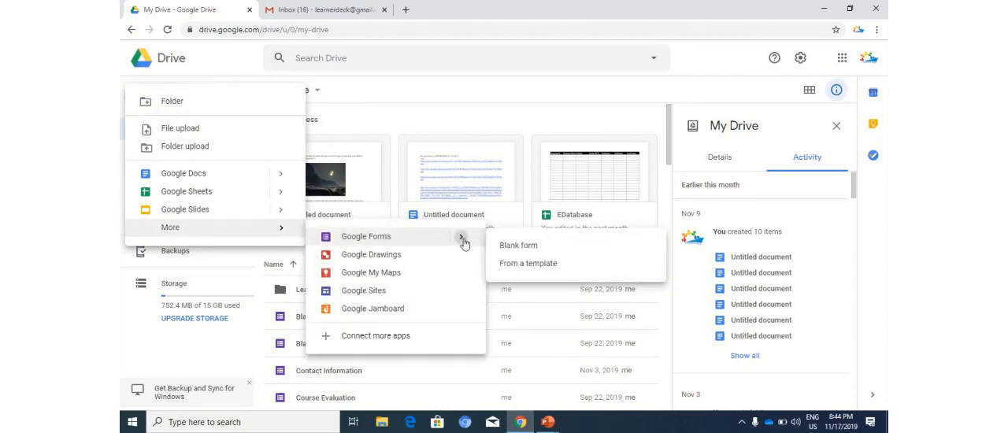
pyautogui.click(518, 250)
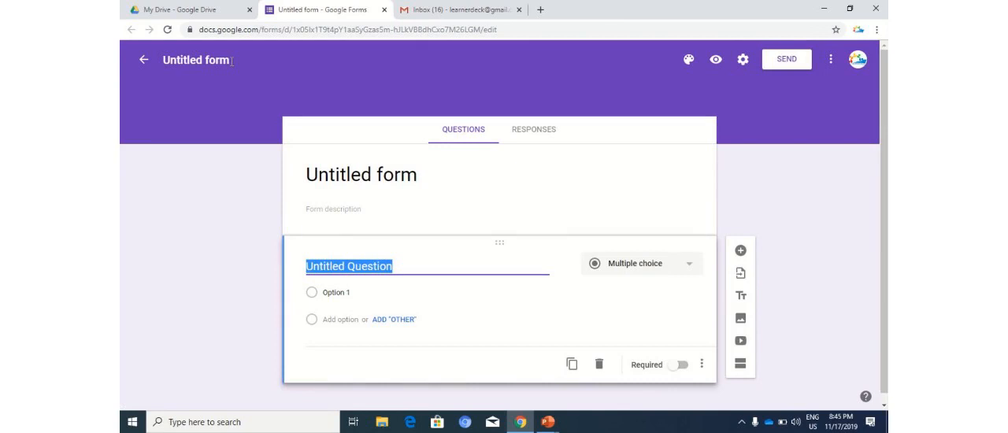
# Name the form file "Sample" and apply the same name as the form's title.
pyautogui.click(232, 60)
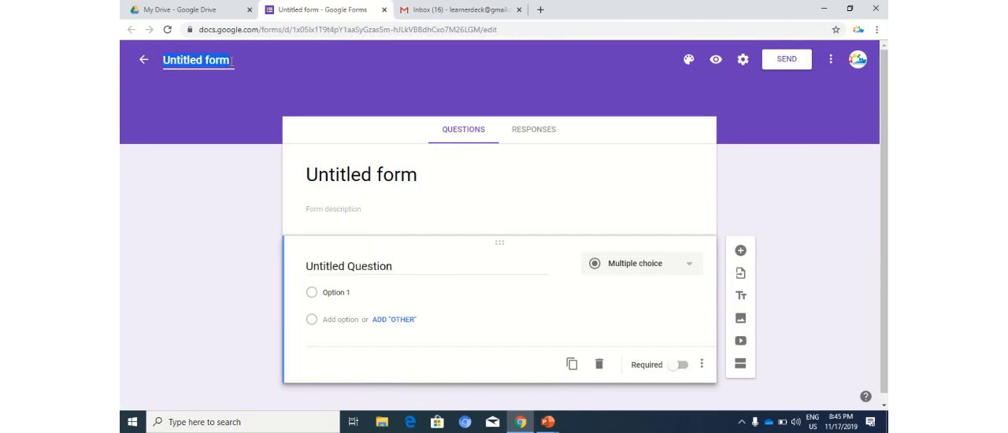
pyautogui.write('Sample')
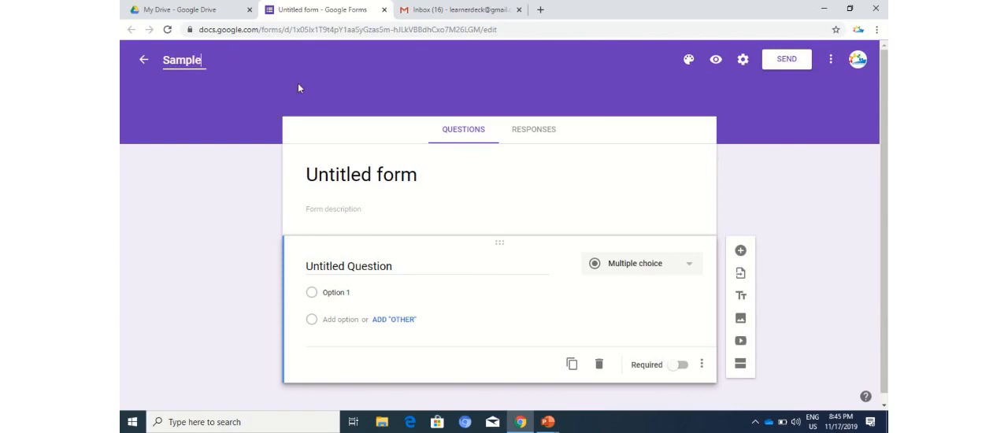
pyautogui.click(423, 174)
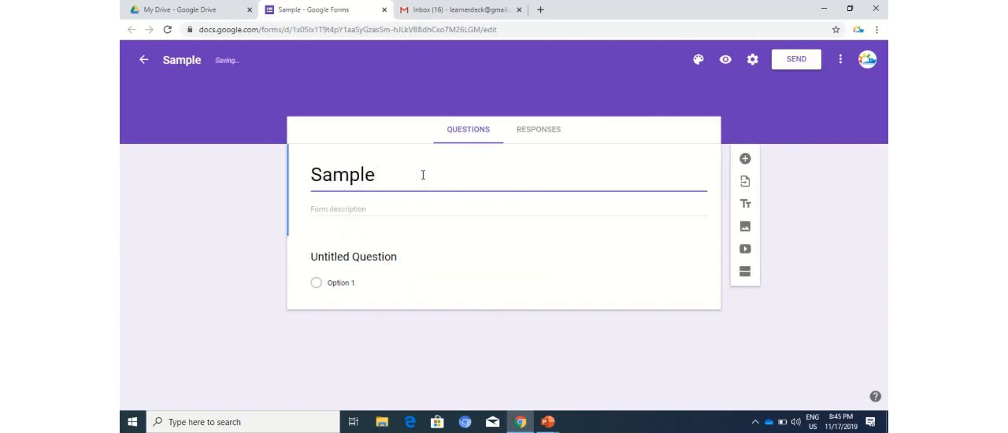
# Enter "This is a sample test" as the form description.
pyautogui.click(367, 208)
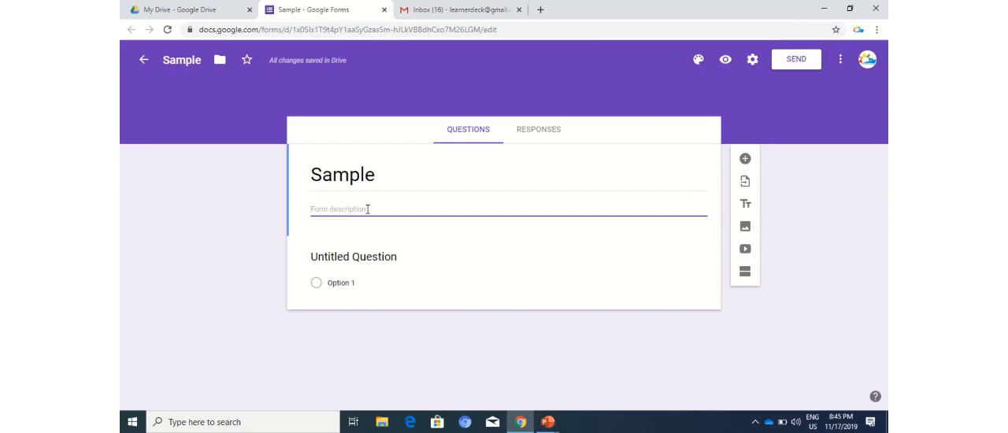
pyautogui.write('This i')
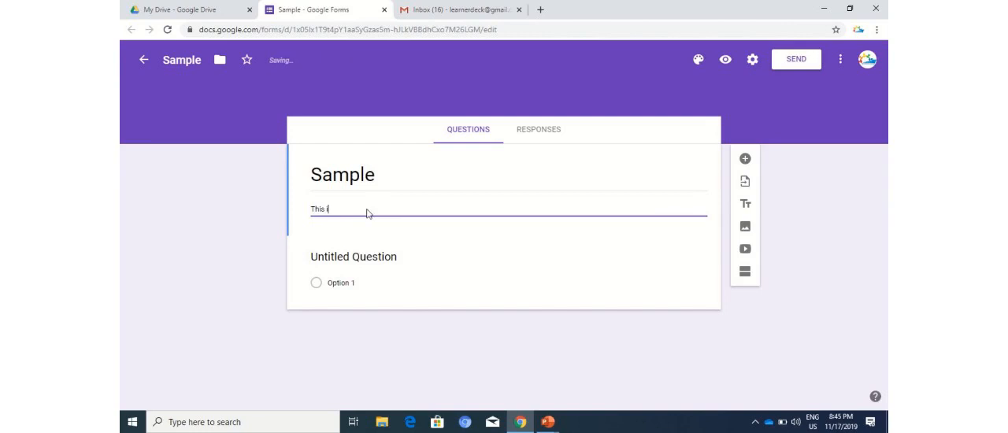
pyautogui.write('s a')
pyautogui.write('sample test')
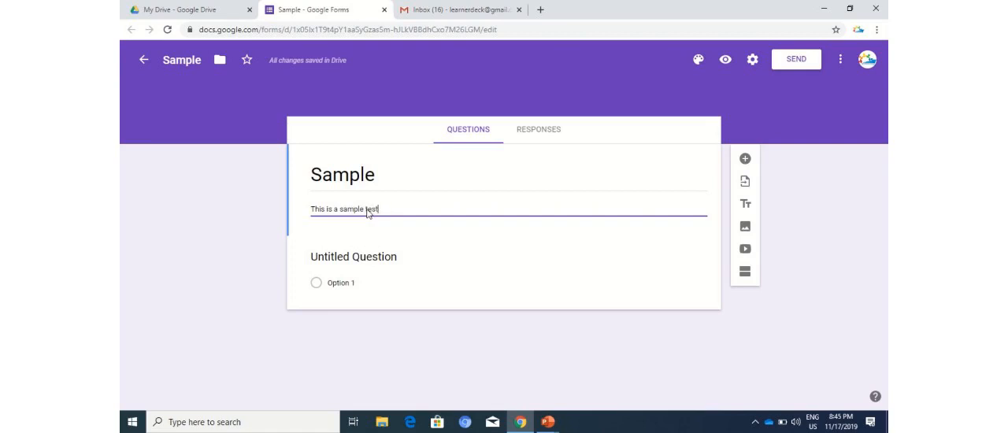
# Replace the untitled question's text with "How was the video?".
pyautogui.click(393, 258)
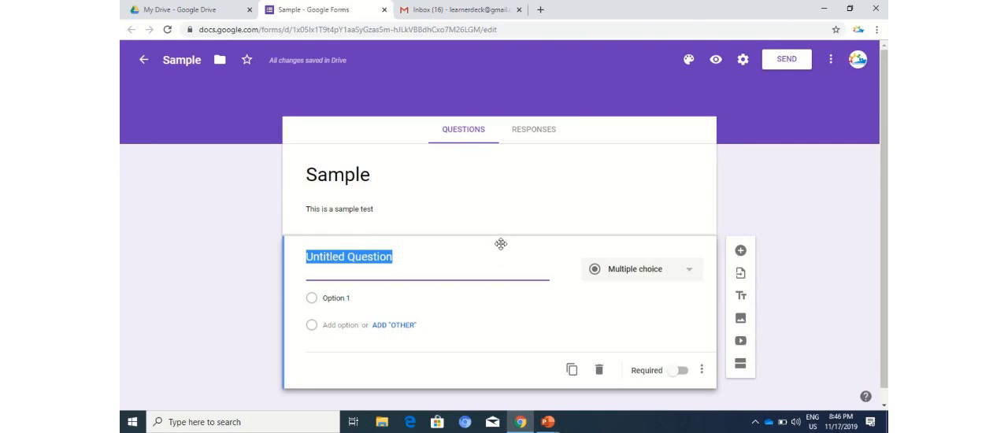
pyautogui.moveTo(500, 242); pyautogui.dragTo(543, 266)
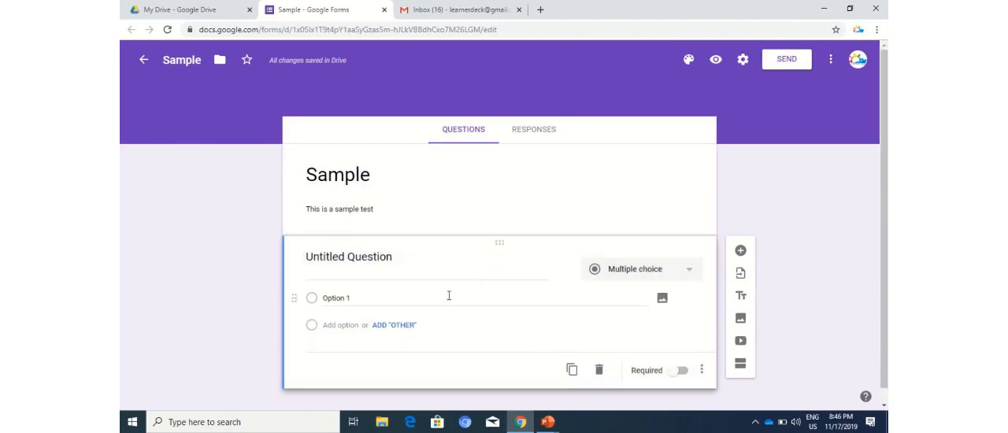
pyautogui.click(399, 260)
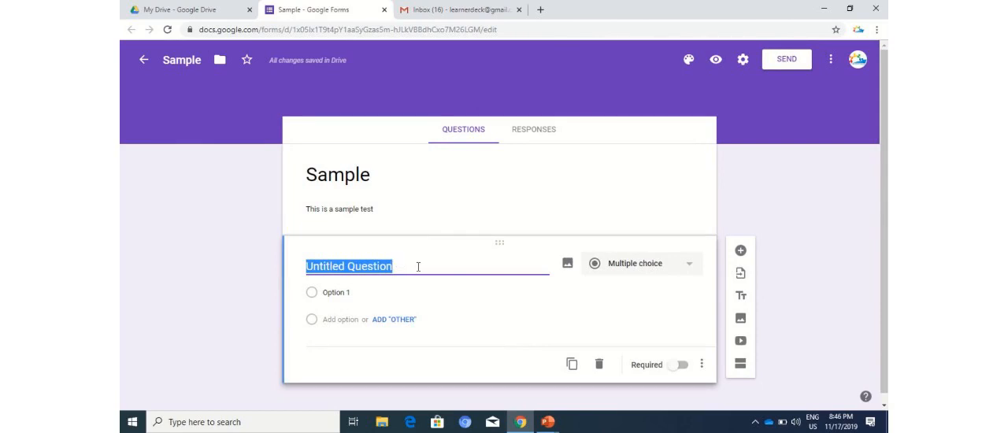
pyautogui.write('How ')
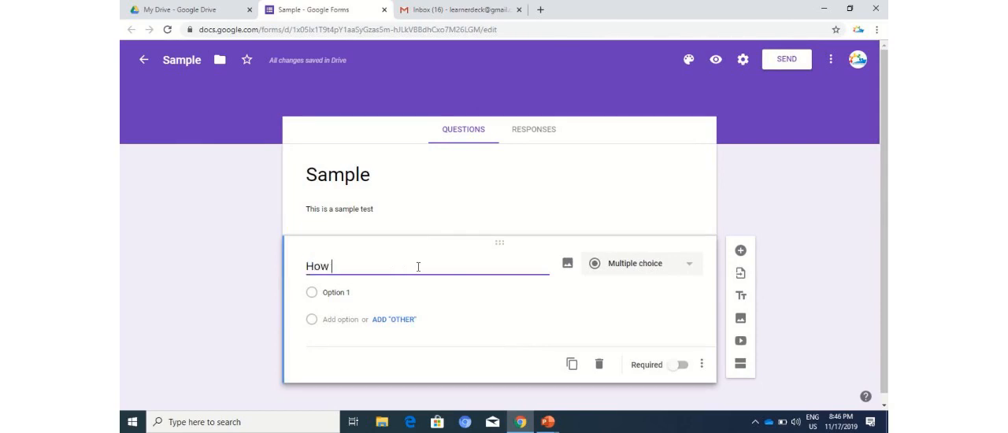
pyautogui.write('was the video?')
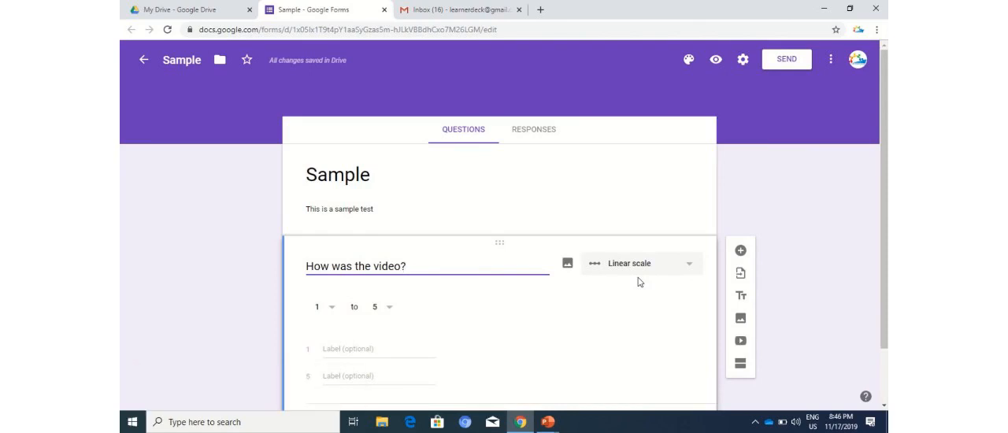
pyautogui.click(690, 268)
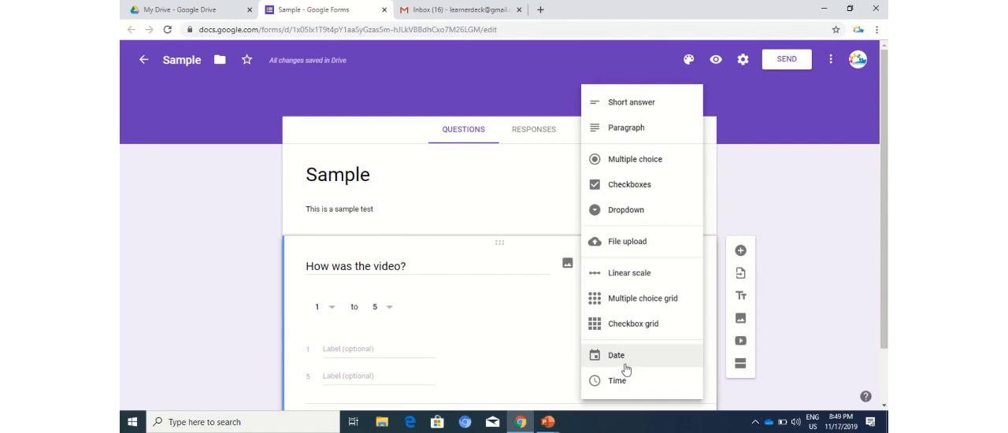
pyautogui.rightClick(796, 197)
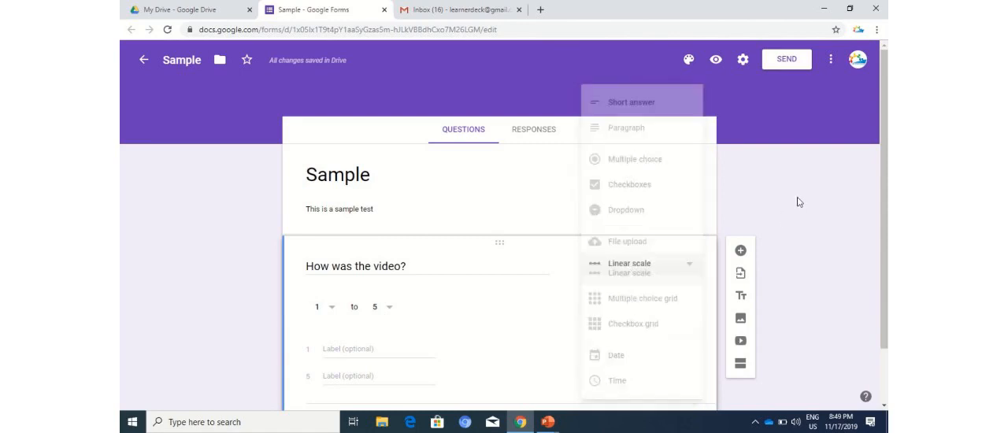
pyautogui.click(750, 166)
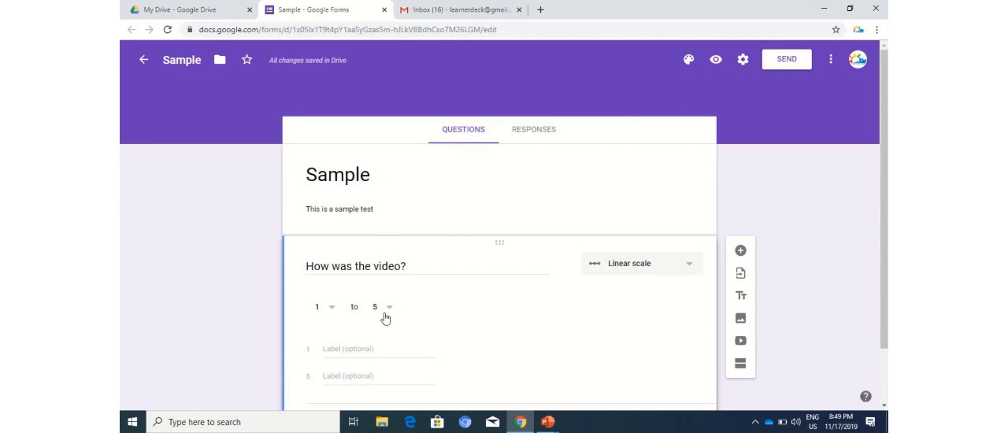
# Start the question's linear scale at 0 and label that low end "Not Satified".
pyautogui.click(331, 310)
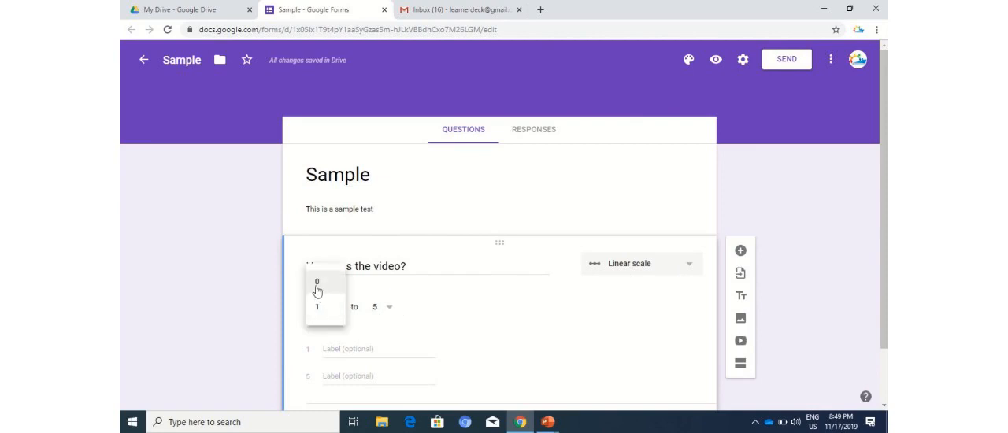
pyautogui.click(317, 283)
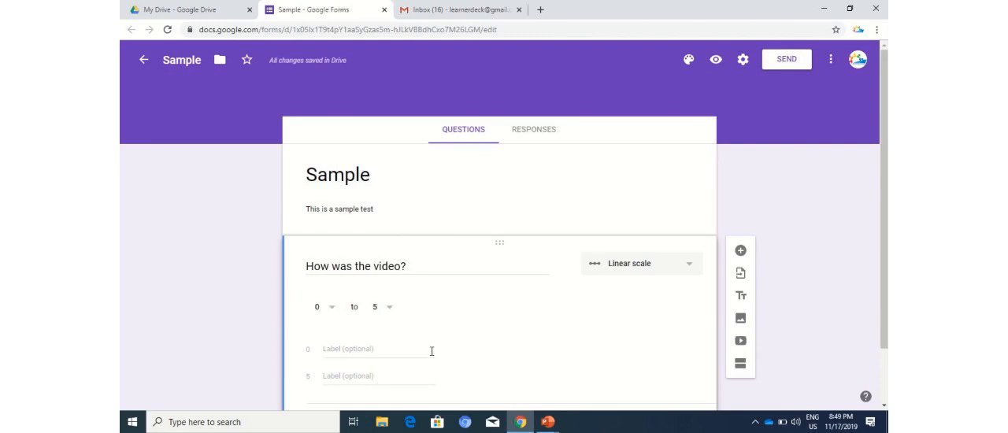
pyautogui.click(353, 348)
pyautogui.write('Not ')
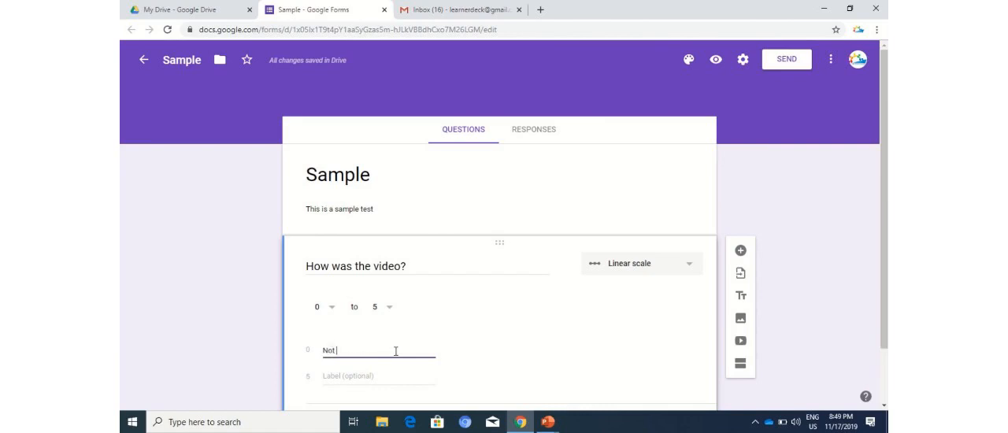
pyautogui.write('Satified')
# Label the scale's upper end, 5, as "Highly Satisfied".
pyautogui.click(376, 375)
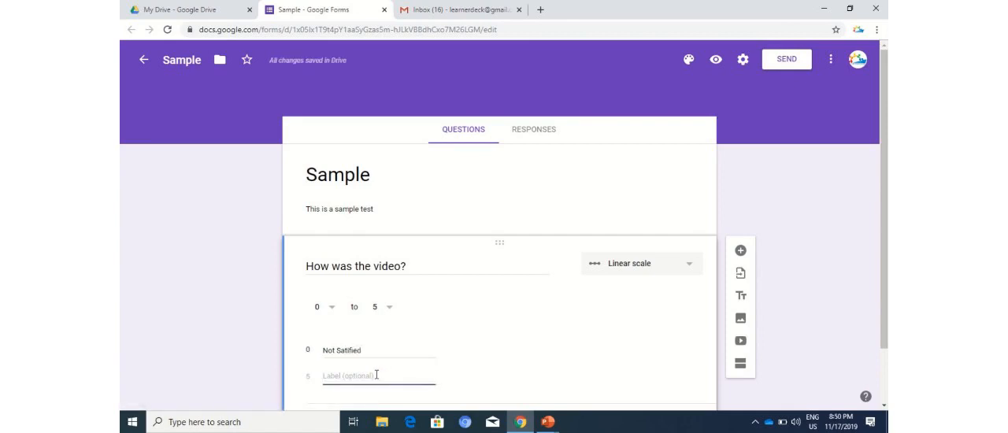
pyautogui.write('Highly Satisfied')
pyautogui.click(386, 346)
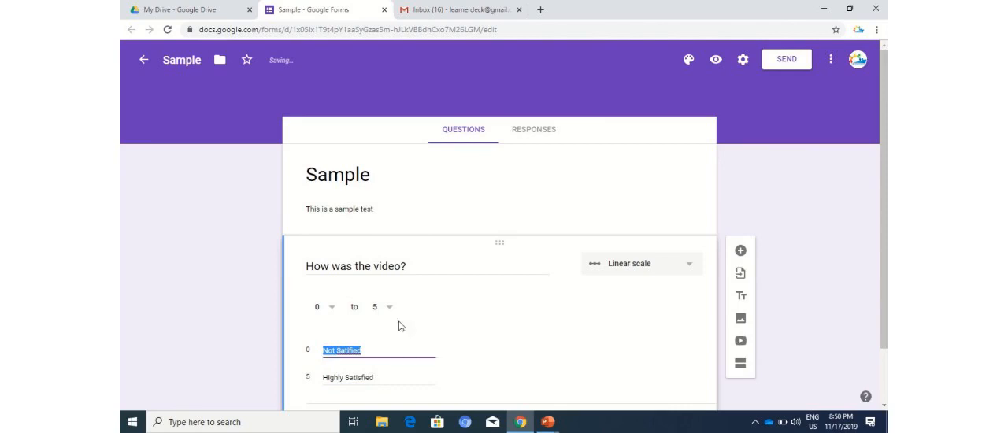
pyautogui.click(499, 264)
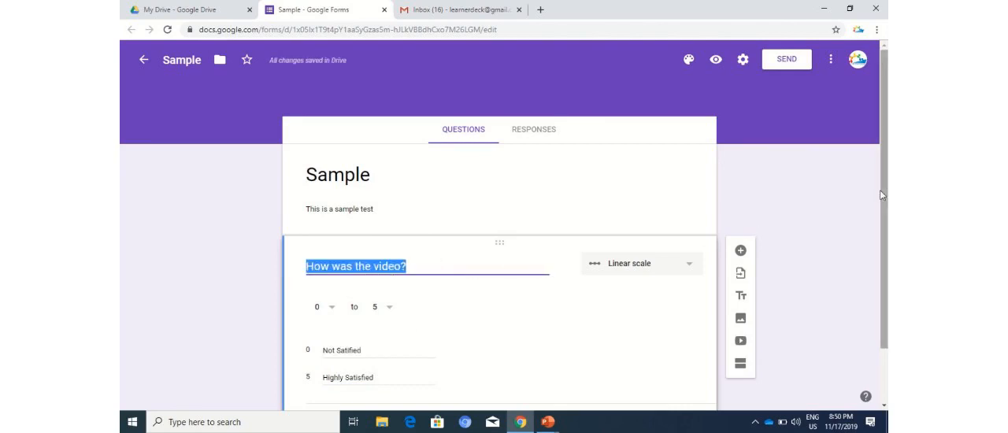
# Make the "How was the video?" question required.
pyautogui.moveTo(883, 195); pyautogui.dragTo(883, 237)
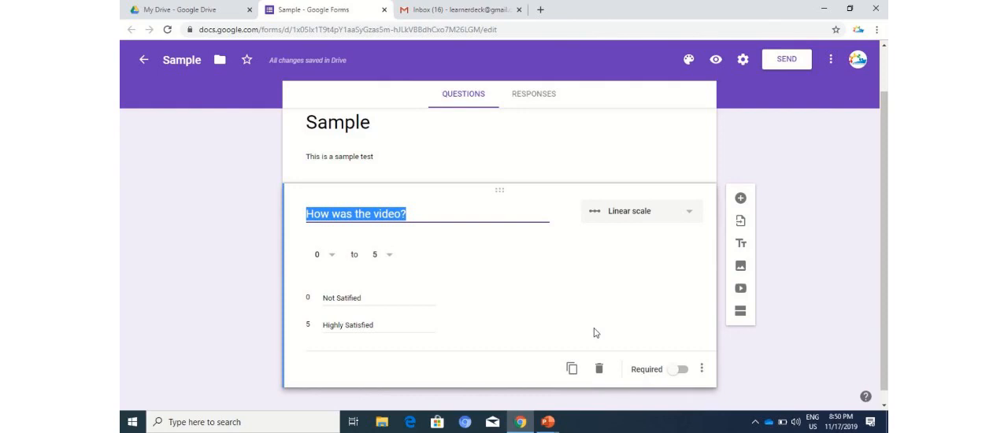
pyautogui.click(675, 376)
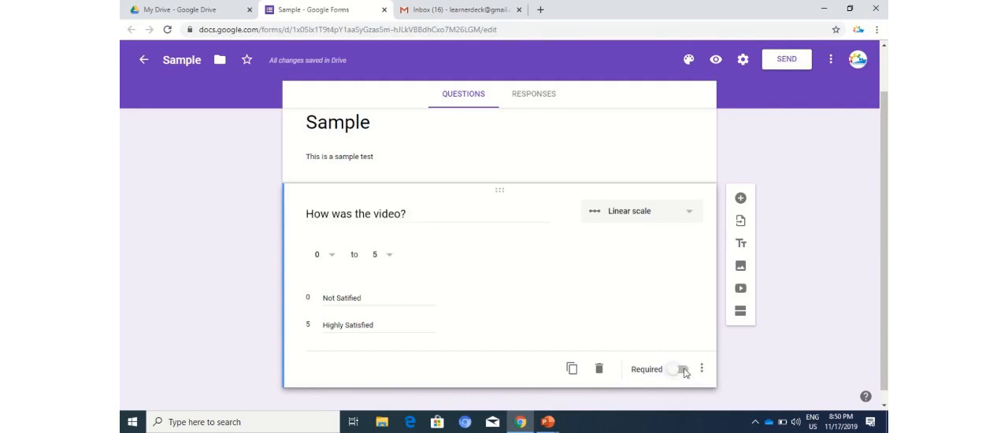
pyautogui.click(684, 373)
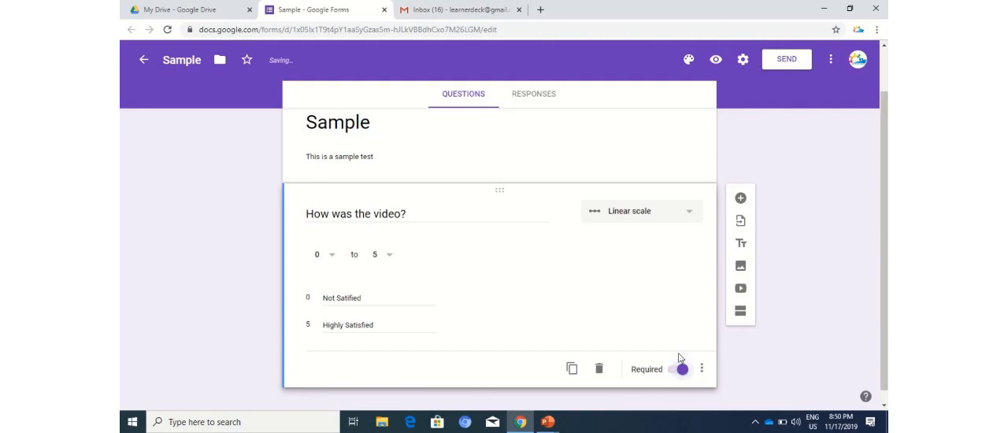
pyautogui.click(669, 374)
pyautogui.click(682, 369)
# Add the description "This question is talking generally about learning platform" to the question.
pyautogui.click(702, 370)
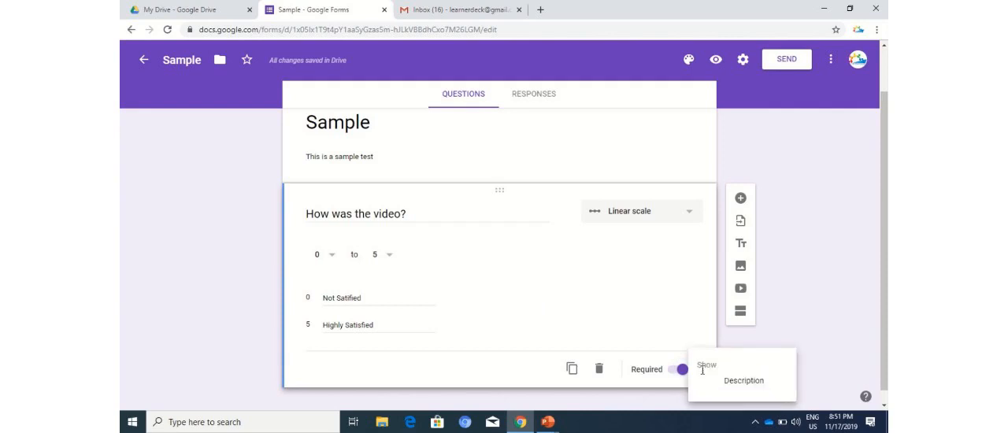
pyautogui.click(726, 380)
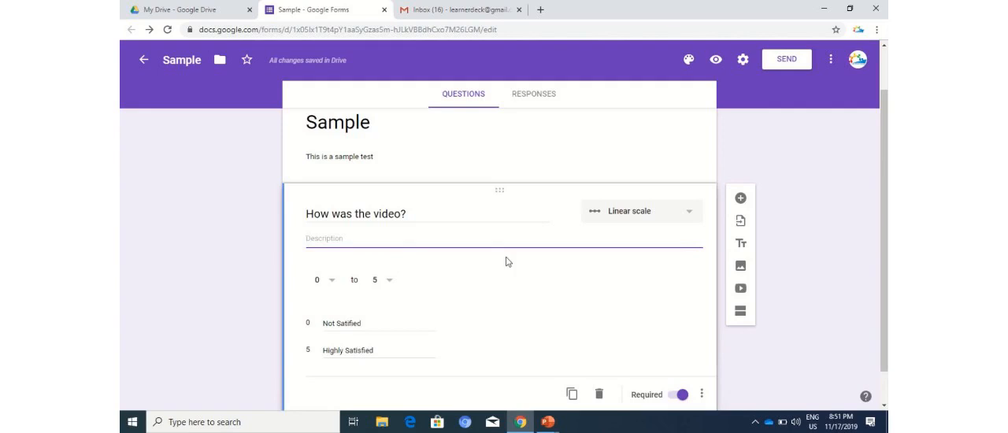
pyautogui.write('This question is ')
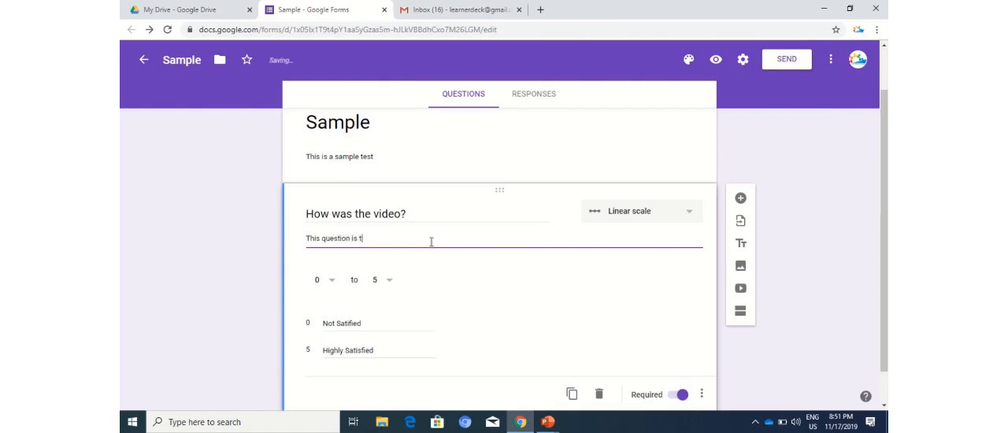
pyautogui.write('talking generally about')
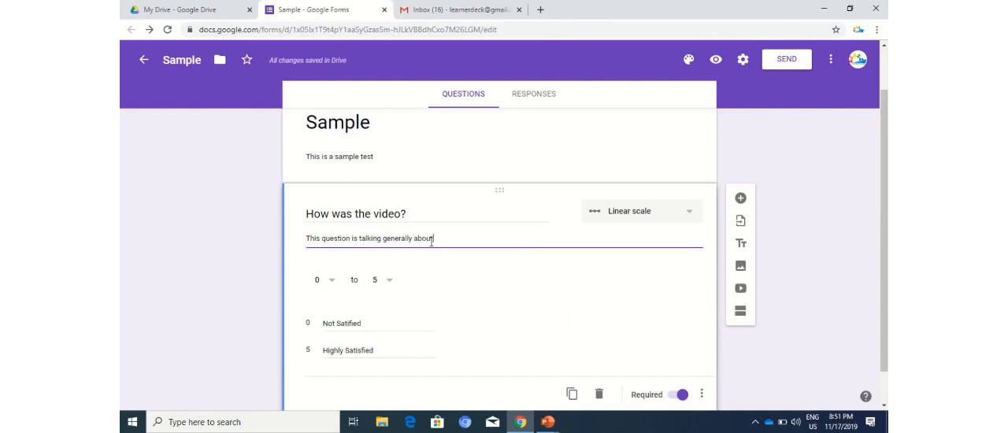
pyautogui.write(' learnin')
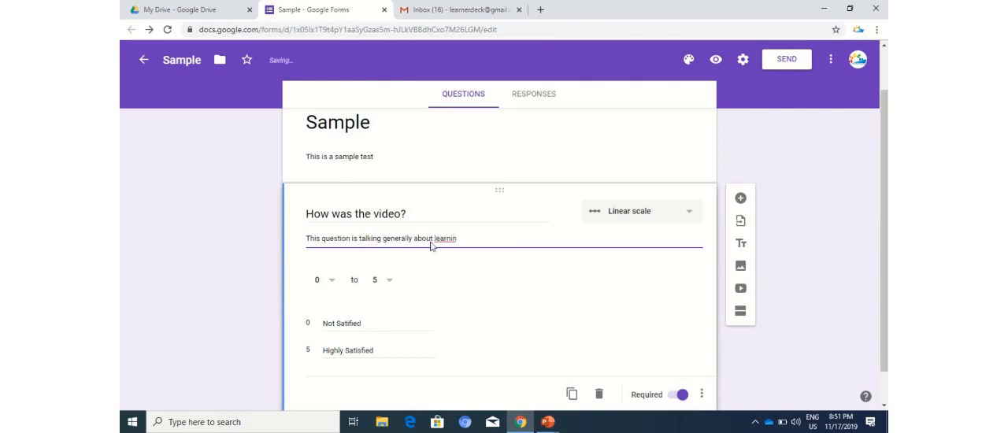
pyautogui.write('g platform')
# Change the question type of "How was the video?" to Short answer.
pyautogui.scroll(-1, 679, 275)
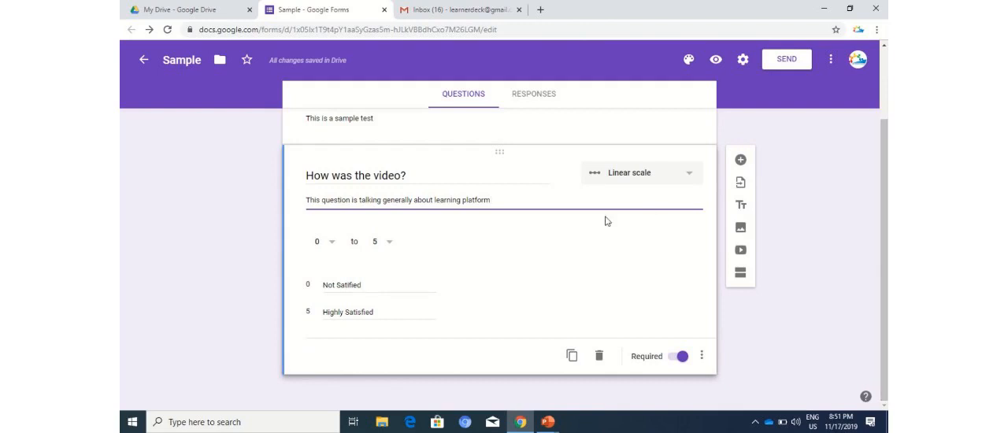
pyautogui.click(658, 182)
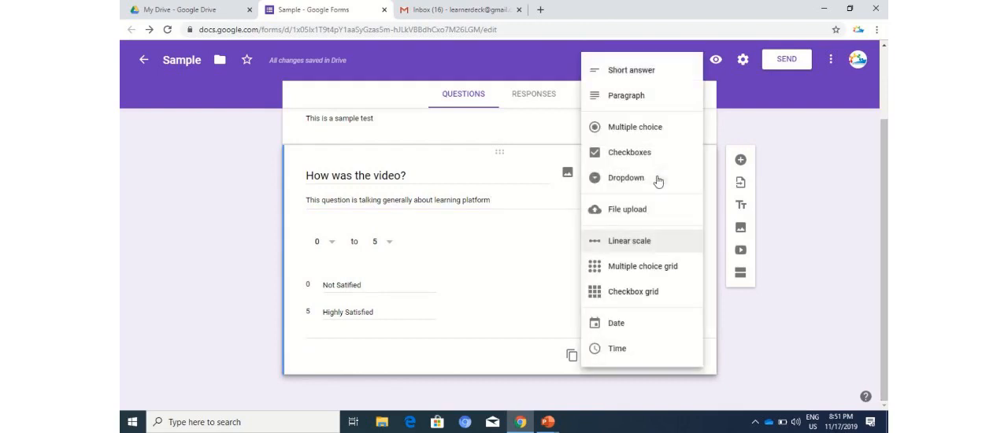
pyautogui.click(641, 73)
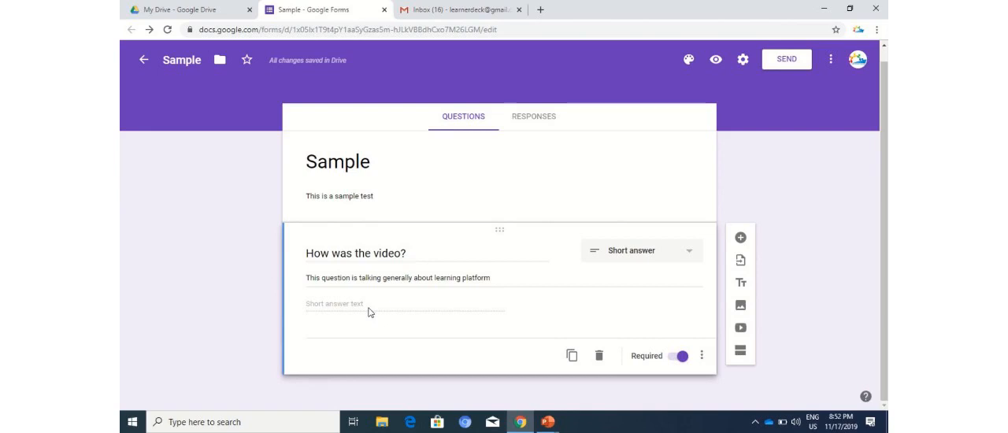
pyautogui.click(643, 262)
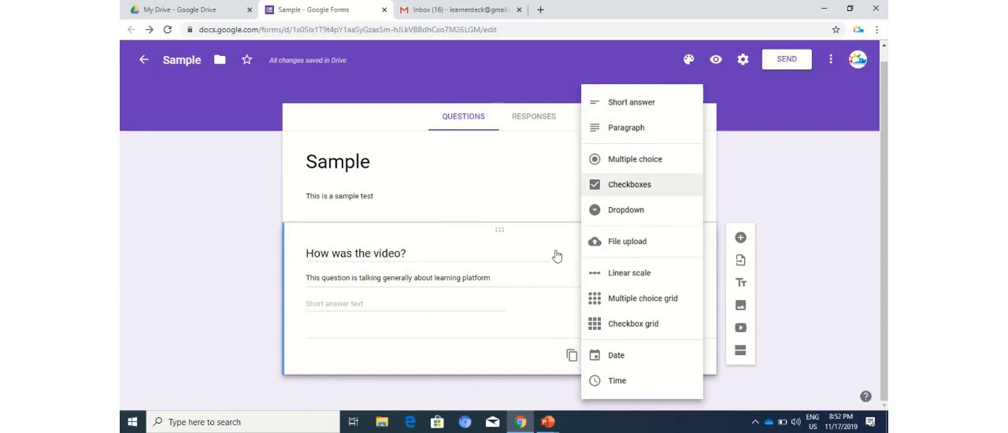
pyautogui.click(486, 309)
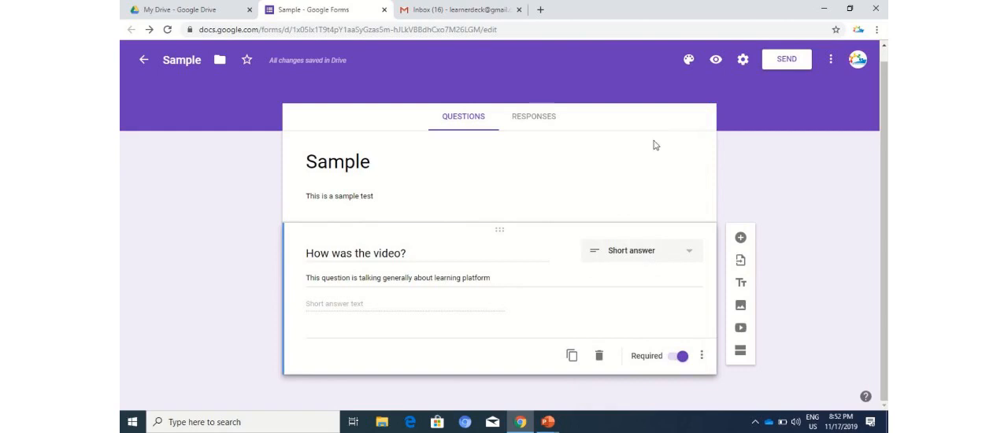
pyautogui.click(682, 252)
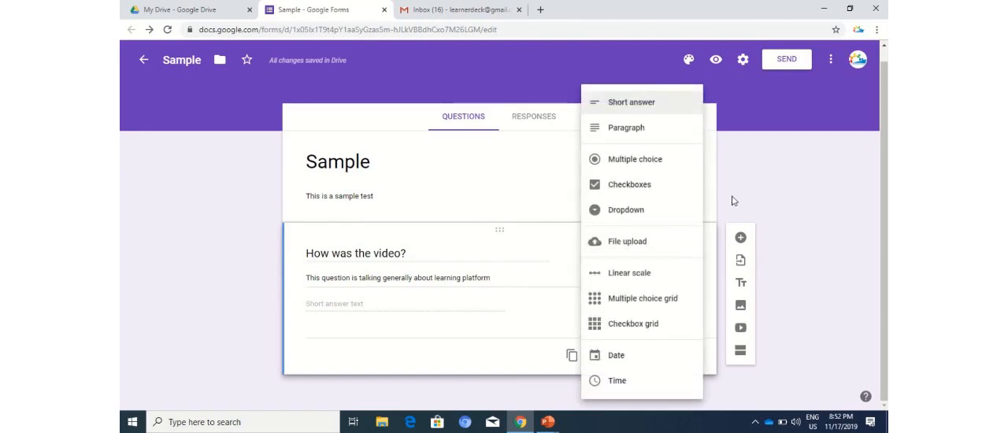
pyautogui.click(620, 67)
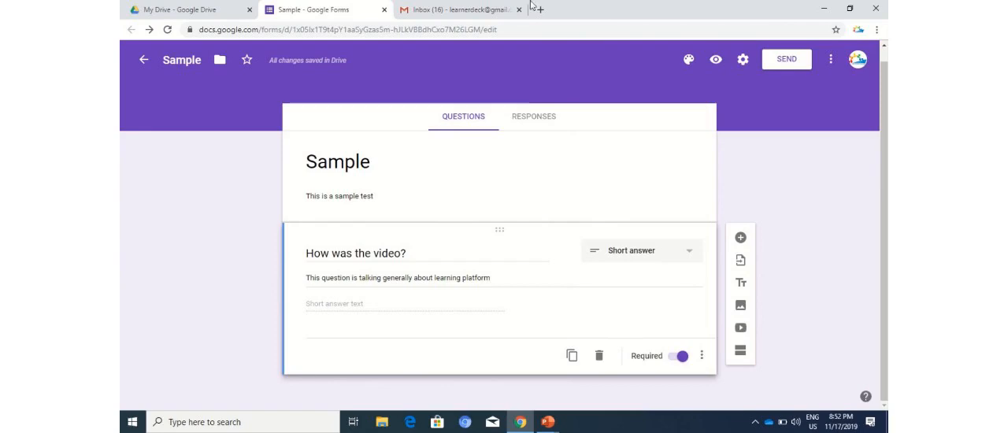
pyautogui.moveTo(534, 3)
pyautogui.click(463, 29)
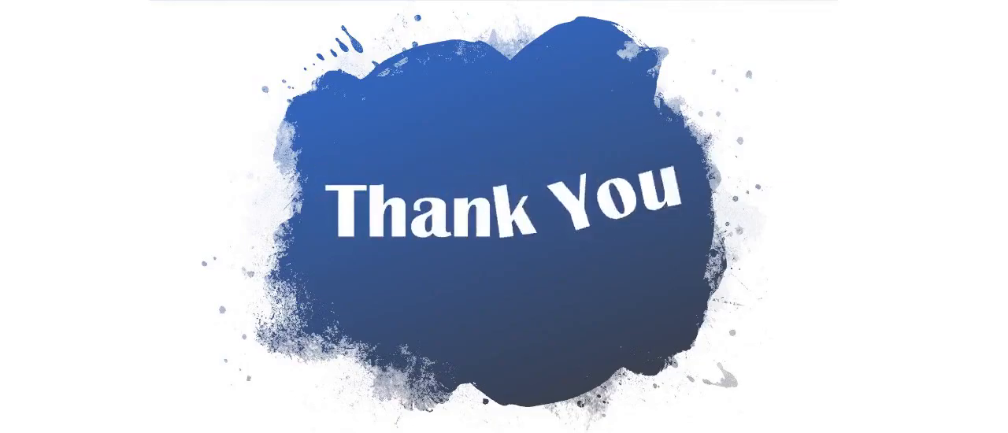